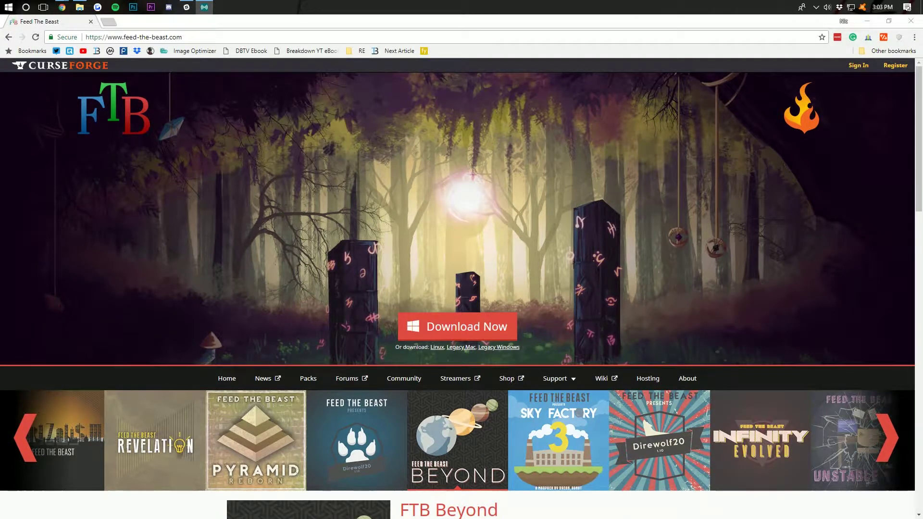
# Scroll the Feed The Beast page and highlight the FTB Beyond heading.
pyautogui.scroll(-4, 487, 317)
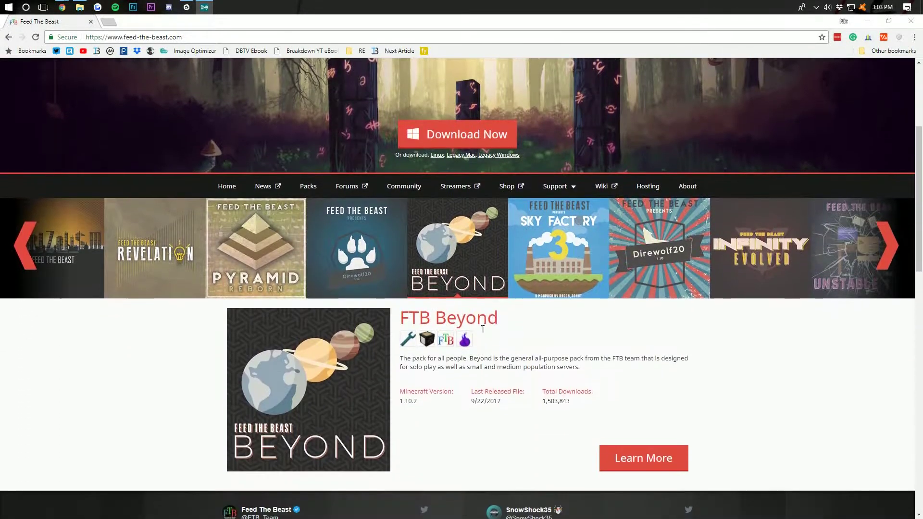
pyautogui.moveTo(495, 318); pyautogui.dragTo(387, 325)
pyautogui.click(551, 321)
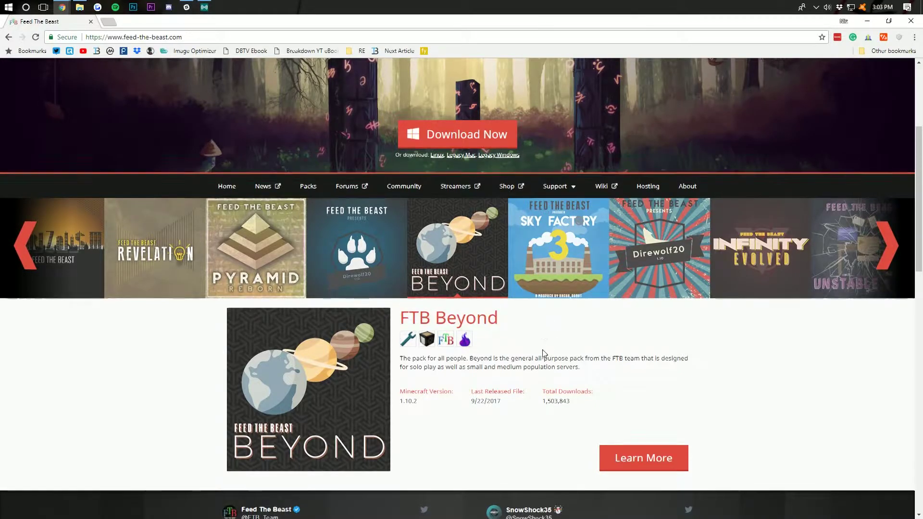
pyautogui.scroll(4, 544, 337)
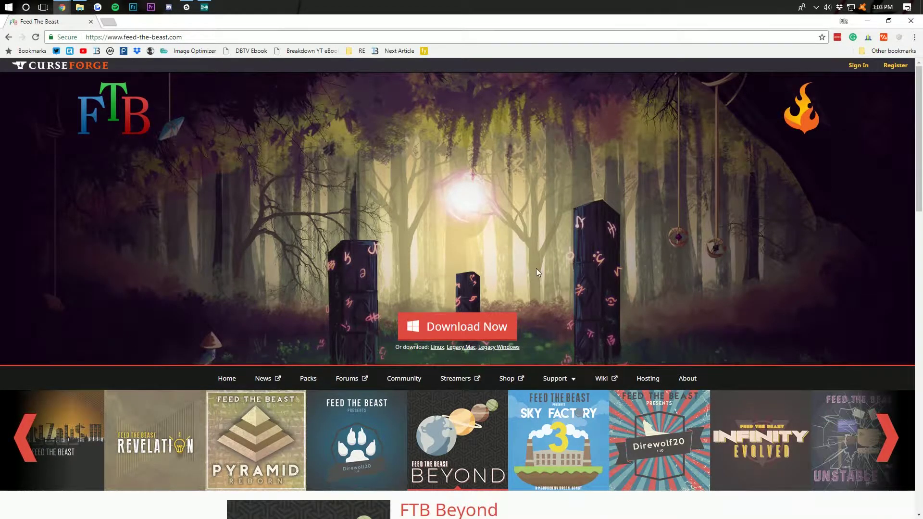
pyautogui.scroll(-5, 529, 298)
pyautogui.moveTo(516, 276); pyautogui.dragTo(399, 272)
pyautogui.click(574, 287)
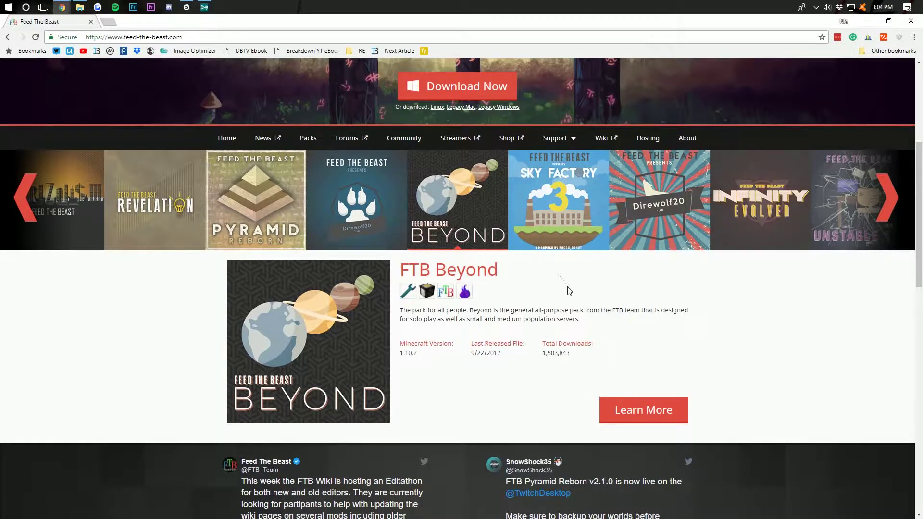
pyautogui.scroll(5, 569, 290)
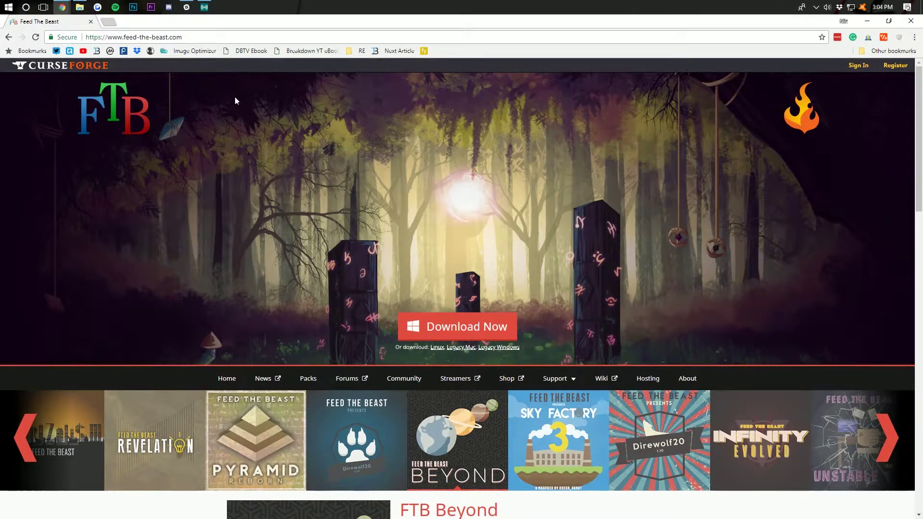
pyautogui.scroll(-5, 580, 267)
pyautogui.scroll(5, 570, 279)
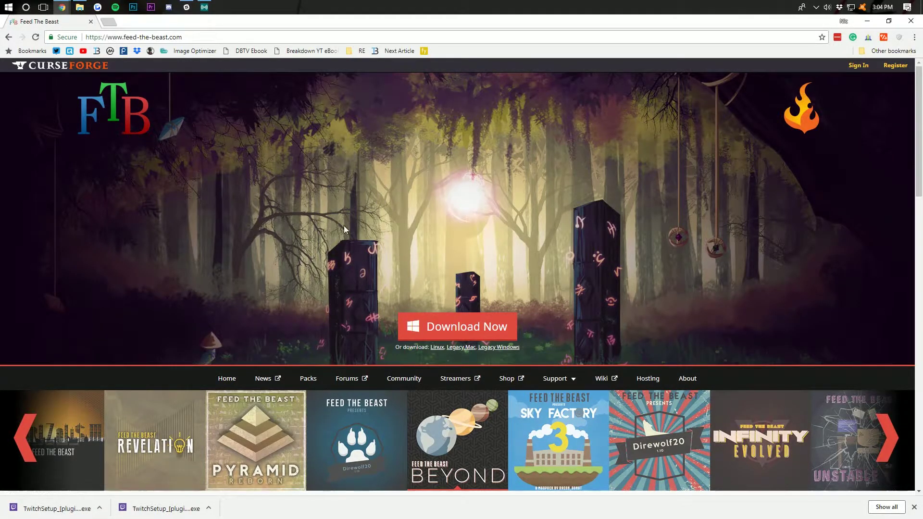
# Minimize Chrome and move the TwitchSetup file to the middle of the desktop.
pyautogui.click(864, 21)
pyautogui.moveTo(17, 27); pyautogui.dragTo(409, 105)
pyautogui.click(399, 174)
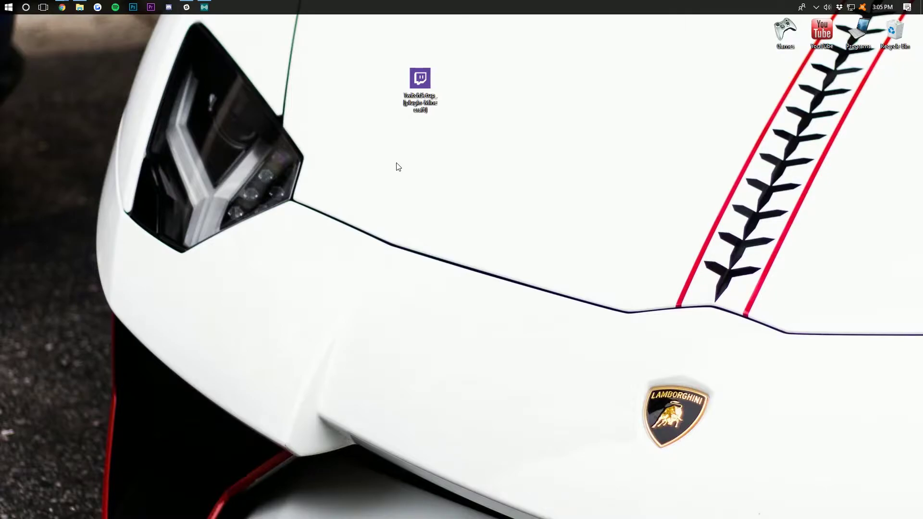
pyautogui.press('super+r')
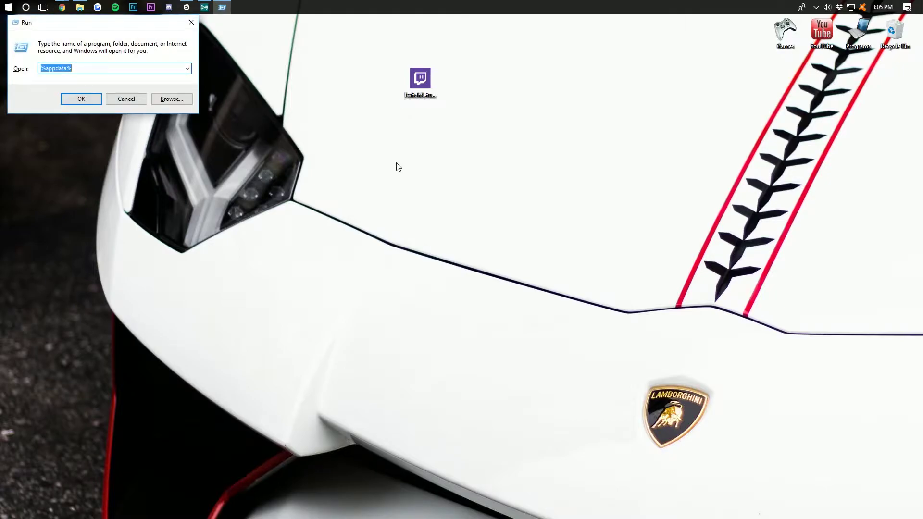
pyautogui.write('dow')
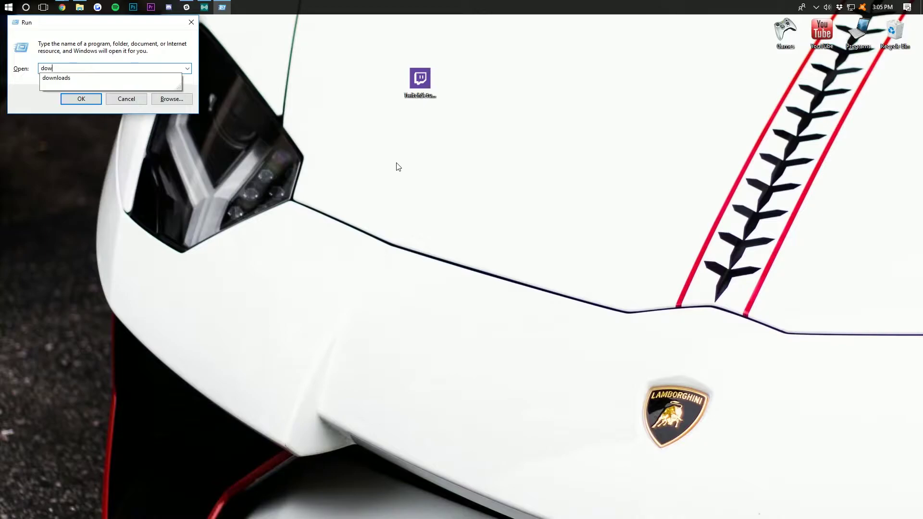
pyautogui.press('Down')
pyautogui.press('Return')
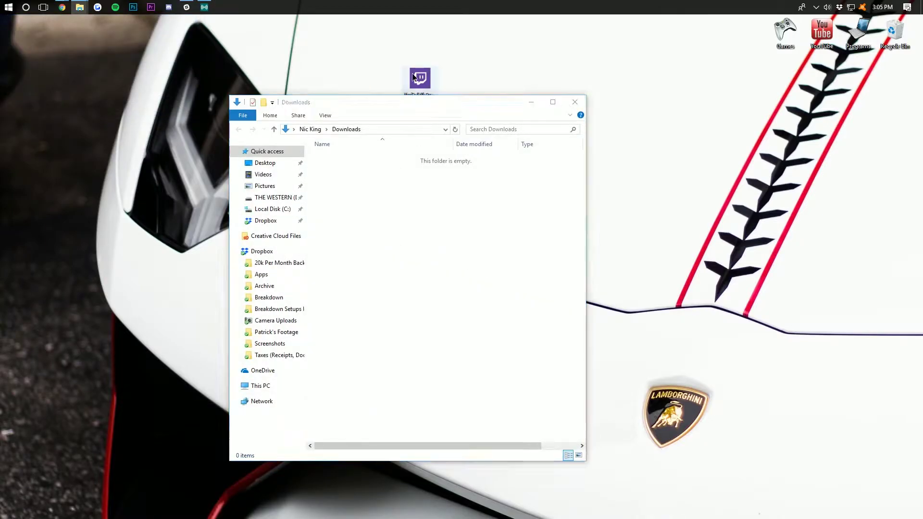
pyautogui.moveTo(414, 77)
pyautogui.mouseDown()
pyautogui.moveTo(404, 198)
pyautogui.moveTo(488, 238)
pyautogui.moveTo(568, 166)
pyautogui.moveTo(417, 71)
pyautogui.mouseUp()
pyautogui.click(575, 102)
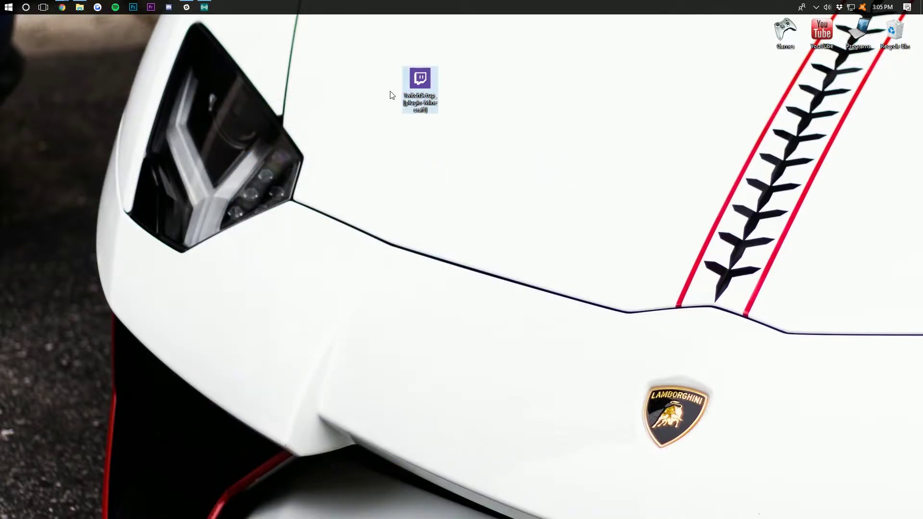
# Run the TwitchSetup installer and install Twitch.
pyautogui.doubleClick(420, 80)
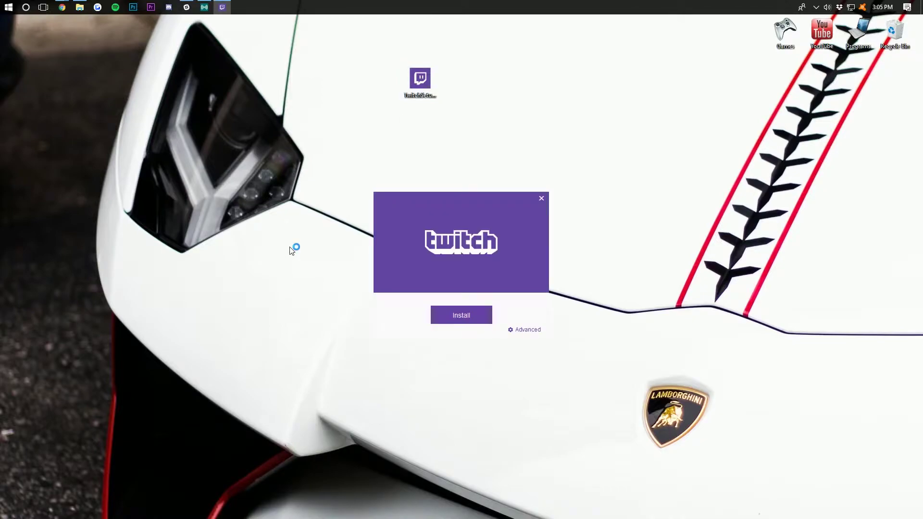
pyautogui.click(475, 320)
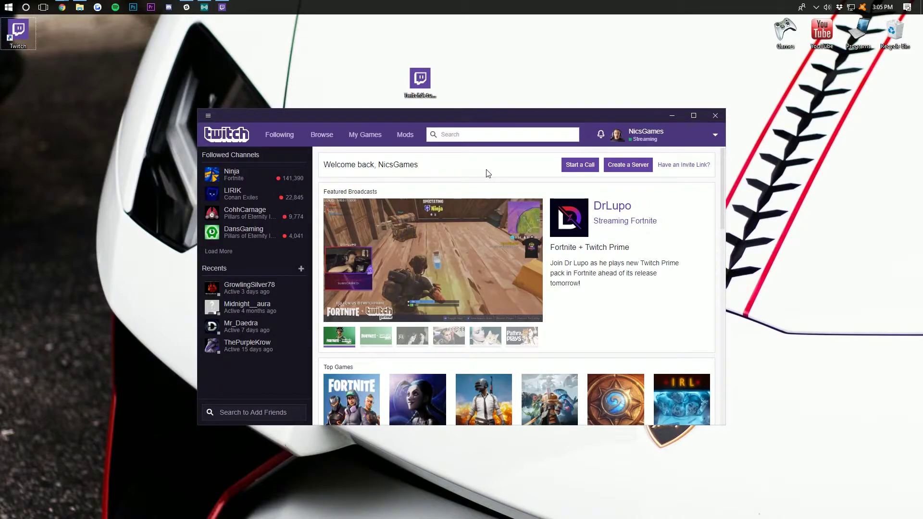
# Install Minecraft mod support under Mods and browse the FTB modpacks.
pyautogui.click(408, 138)
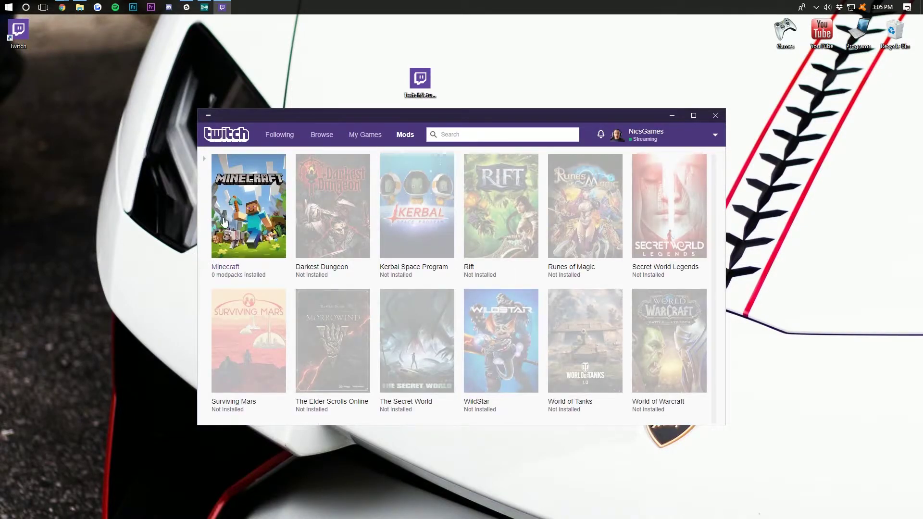
pyautogui.click(245, 198)
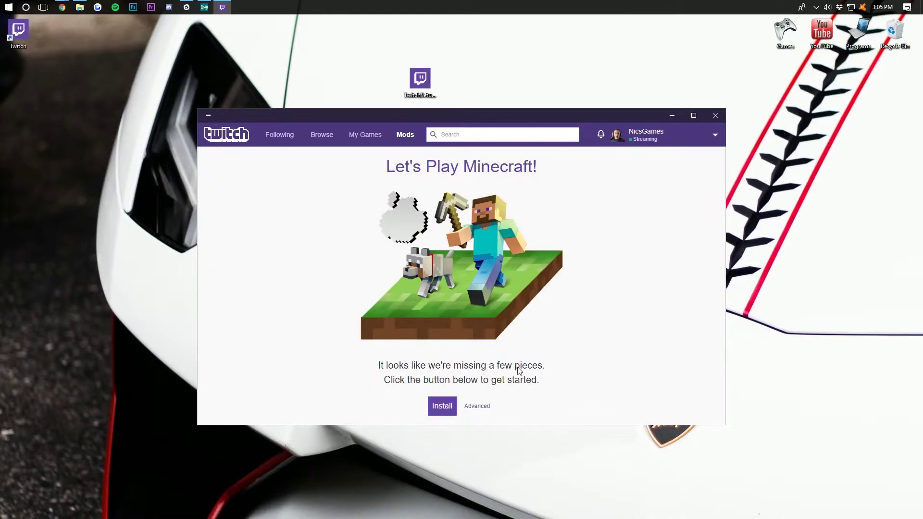
pyautogui.click(442, 410)
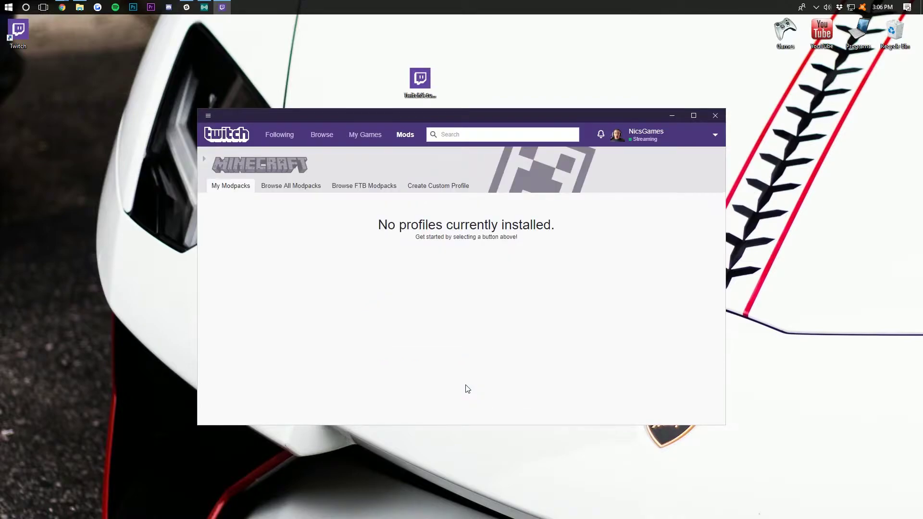
pyautogui.click(358, 193)
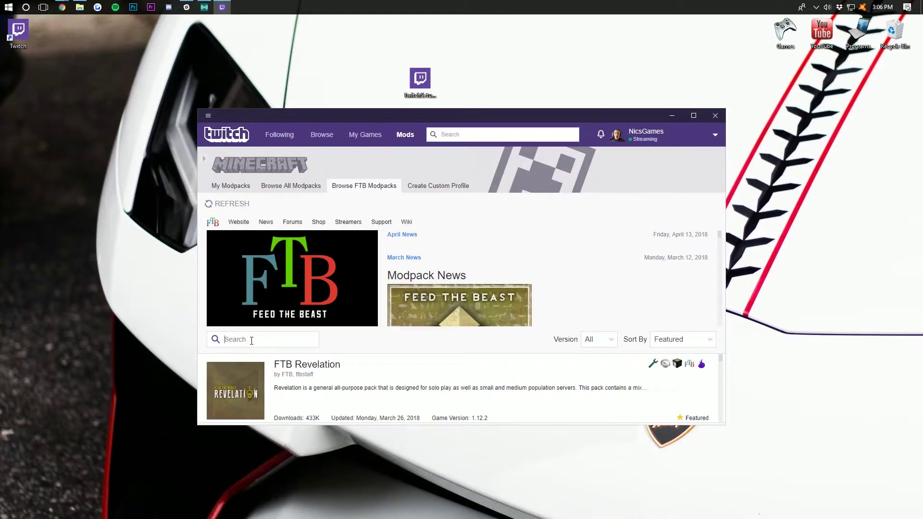
# Search the FTB list for 'be', install FTB Beyond, and launch it with Play.
pyautogui.click(243, 344)
pyautogui.write('beyond')
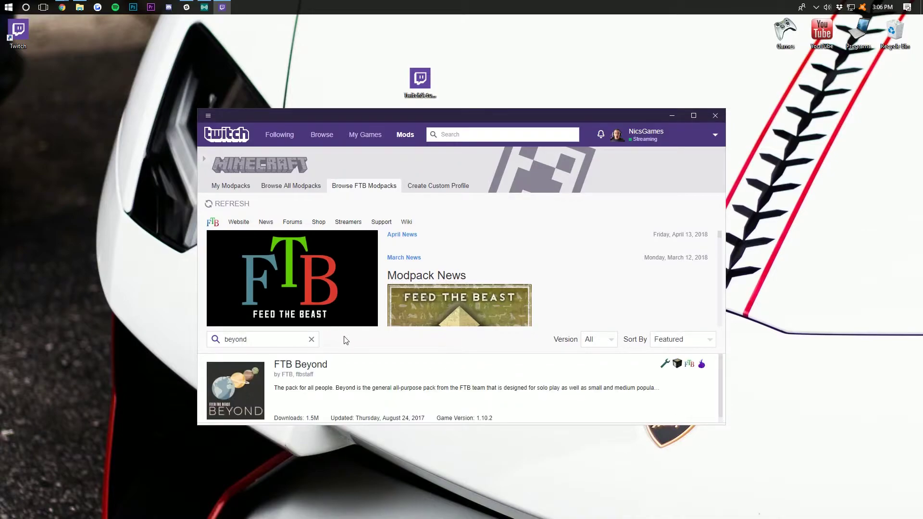
pyautogui.moveTo(236, 406)
pyautogui.scroll(-1, 236, 407)
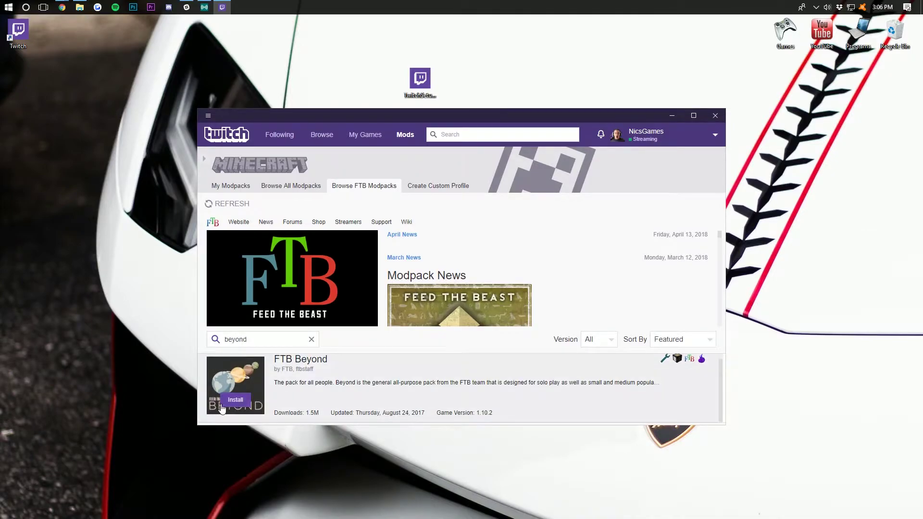
pyautogui.click(236, 400)
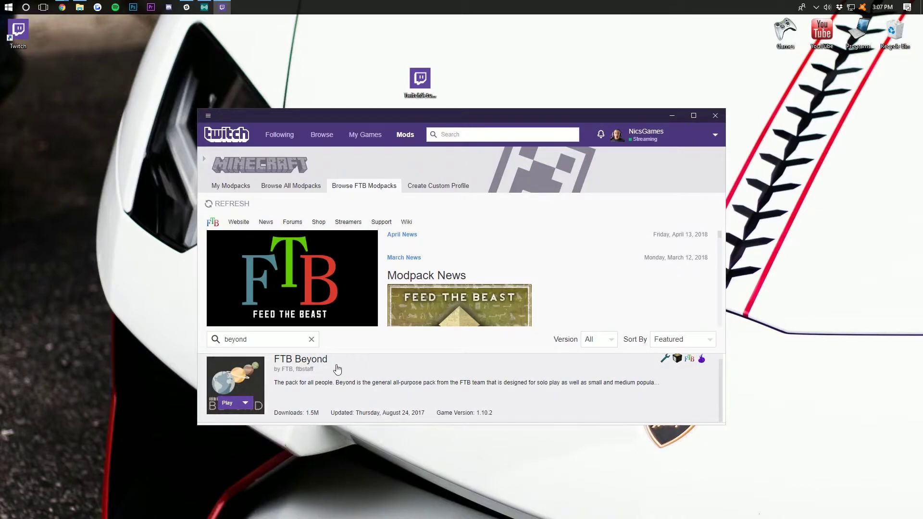
pyautogui.click(228, 404)
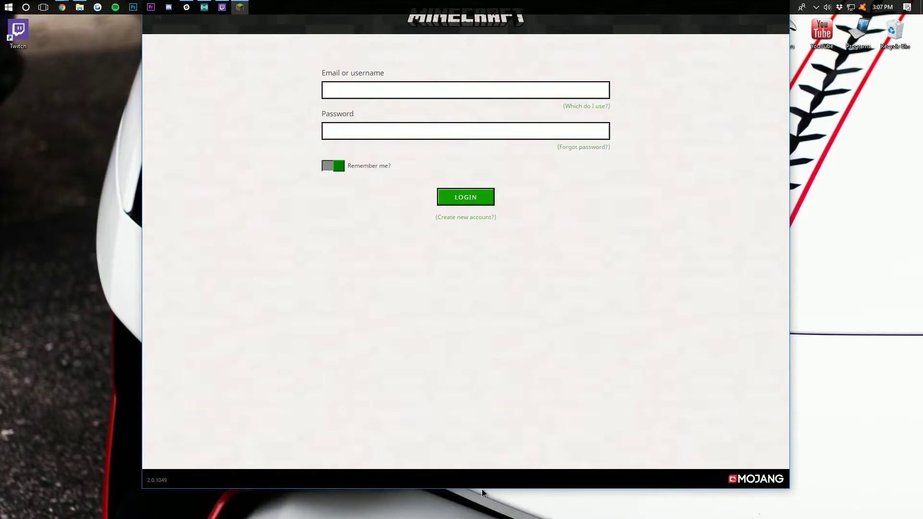
# Sign in to Minecraft Launcher with the account e-mail and password.
pyautogui.click(380, 127)
pyautogui.click(382, 128)
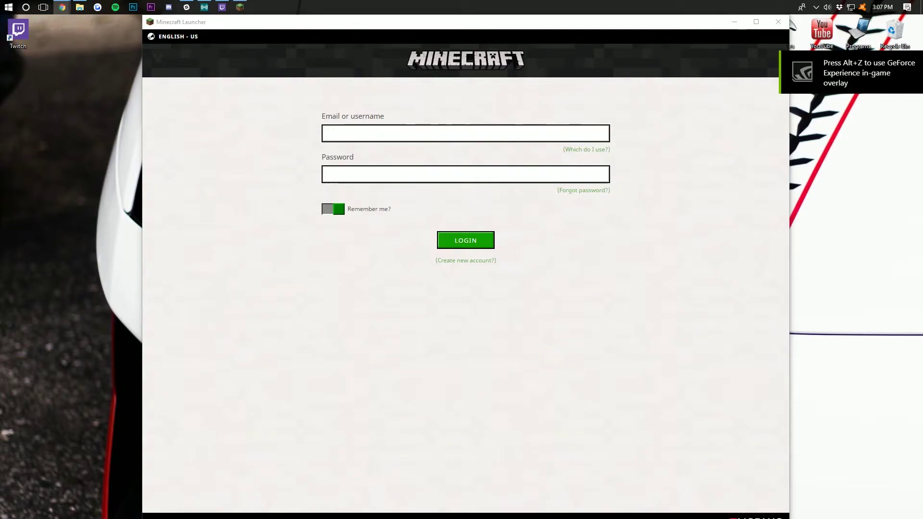
pyautogui.click(396, 133)
pyautogui.hotkey('ctrl', 'v')
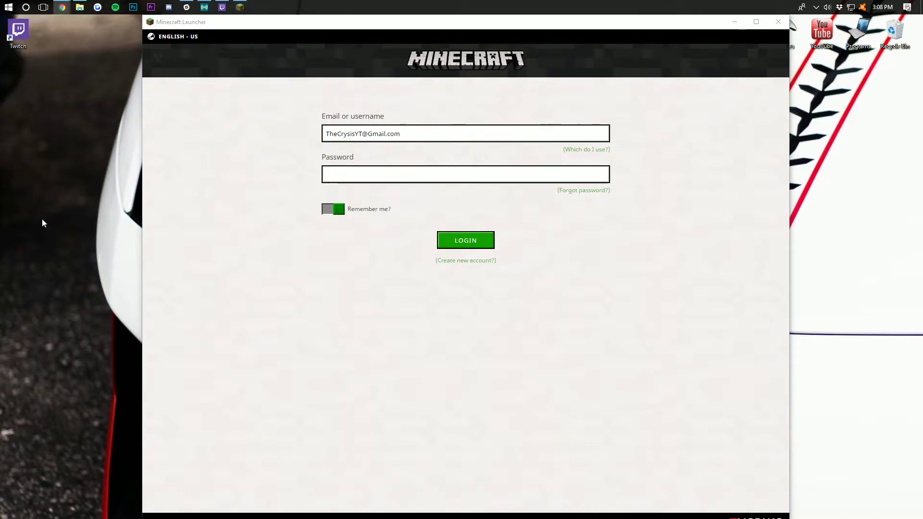
pyautogui.click(423, 174)
pyautogui.hotkey('ctrl', 'v')
pyautogui.press('Return')
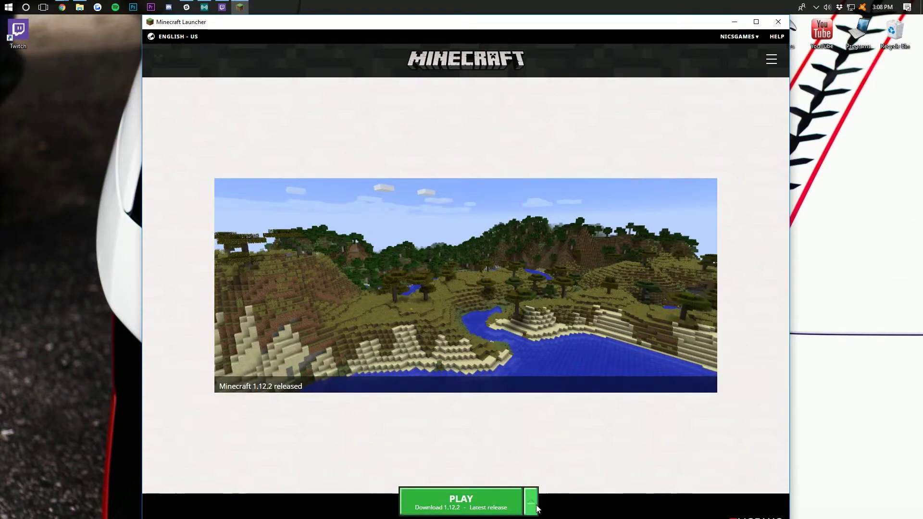
# Select the FTB Beyond (forge-12.18.3.2422) profile and start playing it.
pyautogui.click(533, 503)
pyautogui.click(533, 508)
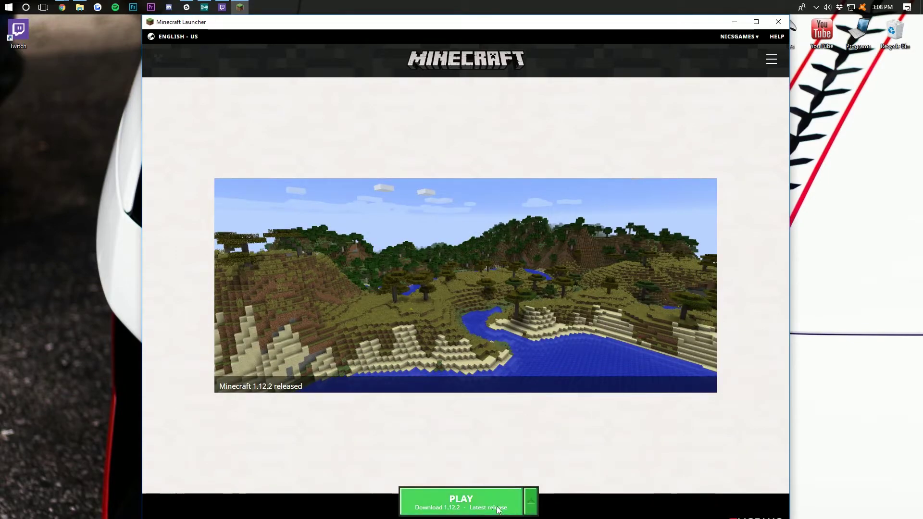
pyautogui.click(531, 503)
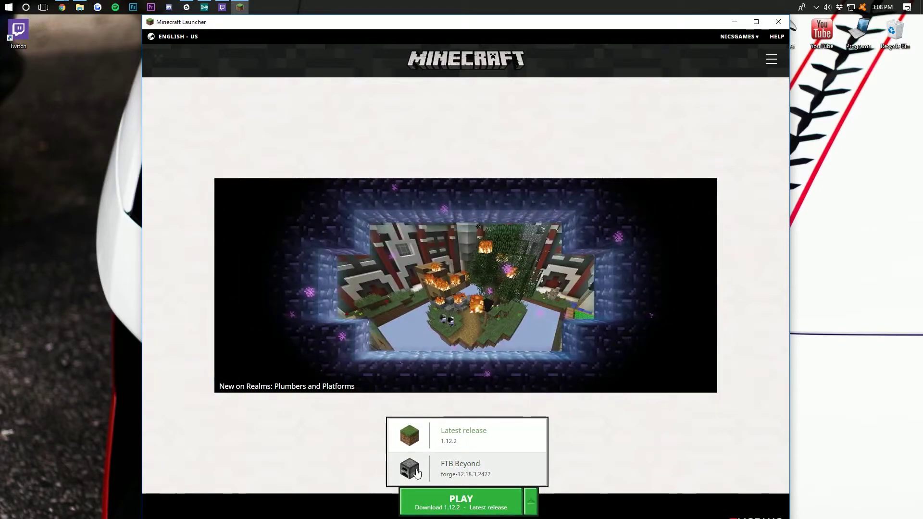
pyautogui.click(484, 468)
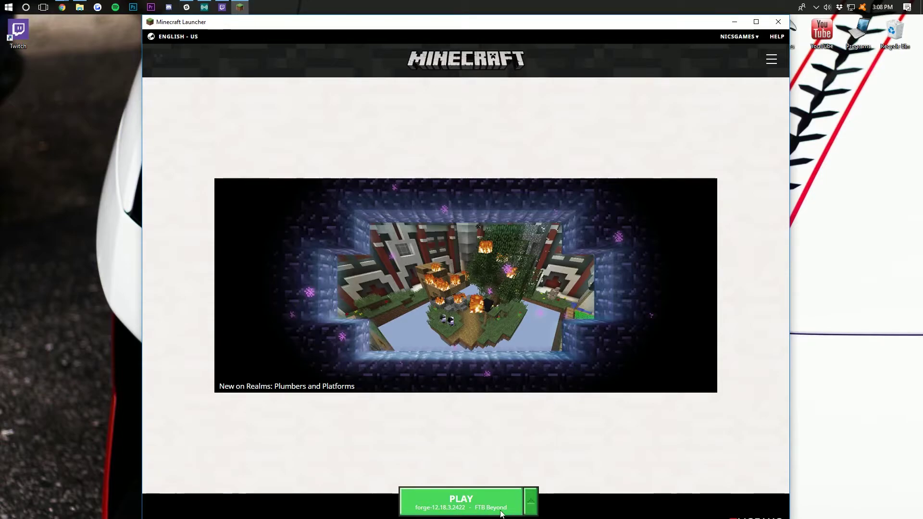
pyautogui.click(466, 508)
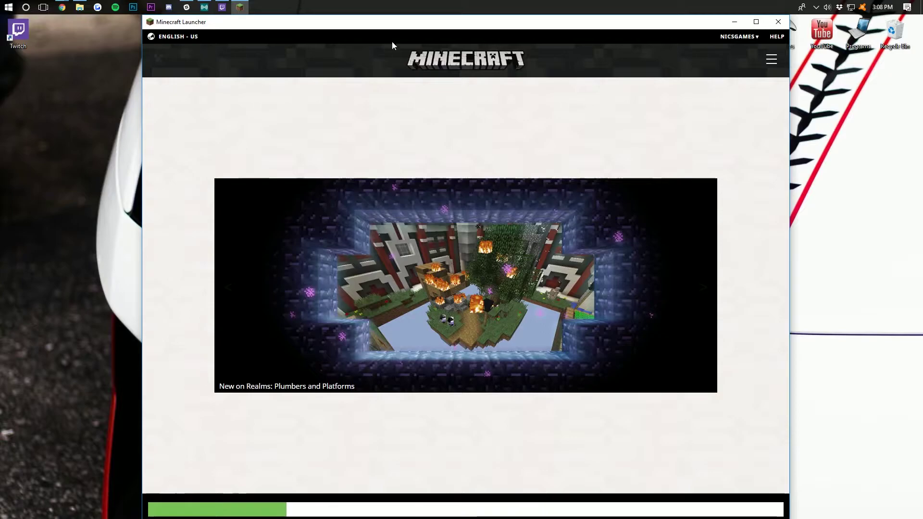
# Maximise the launcher window's height while FTB Beyond loads.
pyautogui.doubleClick(395, 17)
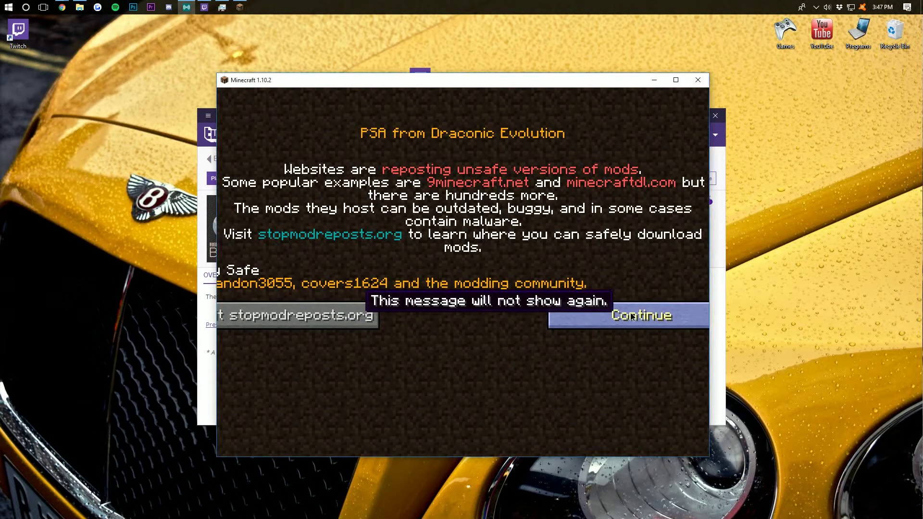
# Dismiss the Draconic Evolution notice, browse the mod list, then start a new singleplayer world.
pyautogui.click(613, 314)
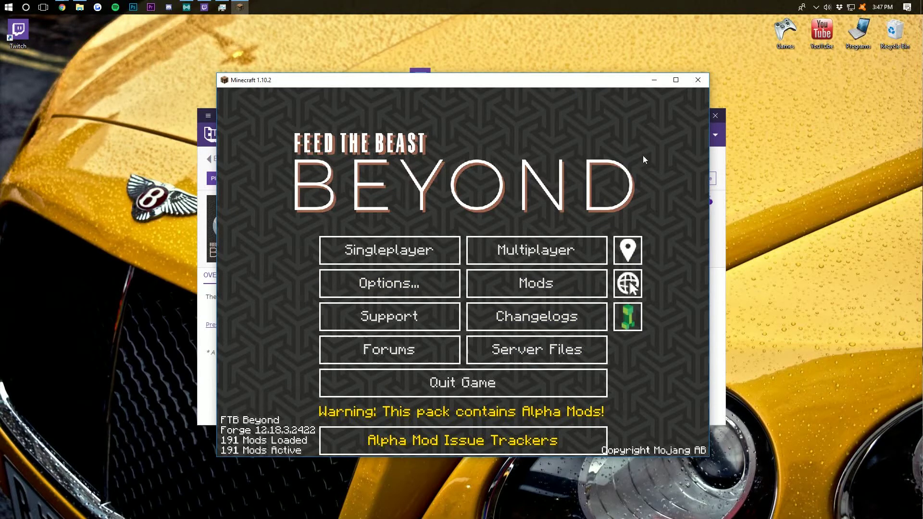
pyautogui.click(535, 284)
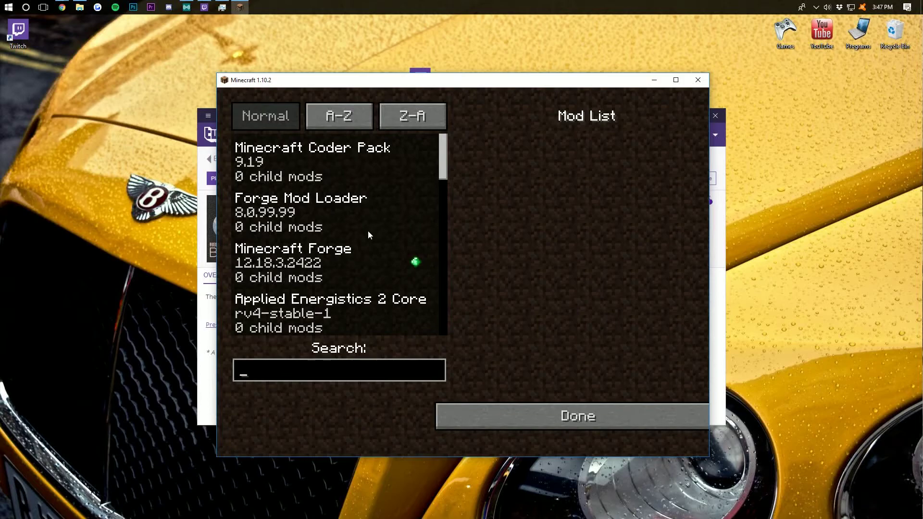
pyautogui.scroll(-3, 368, 214)
pyautogui.scroll(-5, 367, 207)
pyautogui.moveTo(444, 168); pyautogui.dragTo(523, 406)
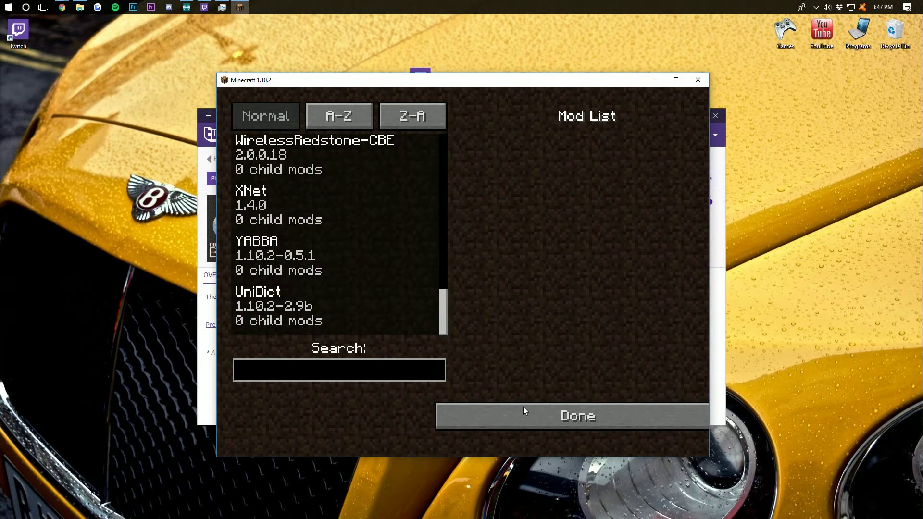
pyautogui.click(524, 418)
pyautogui.click(444, 253)
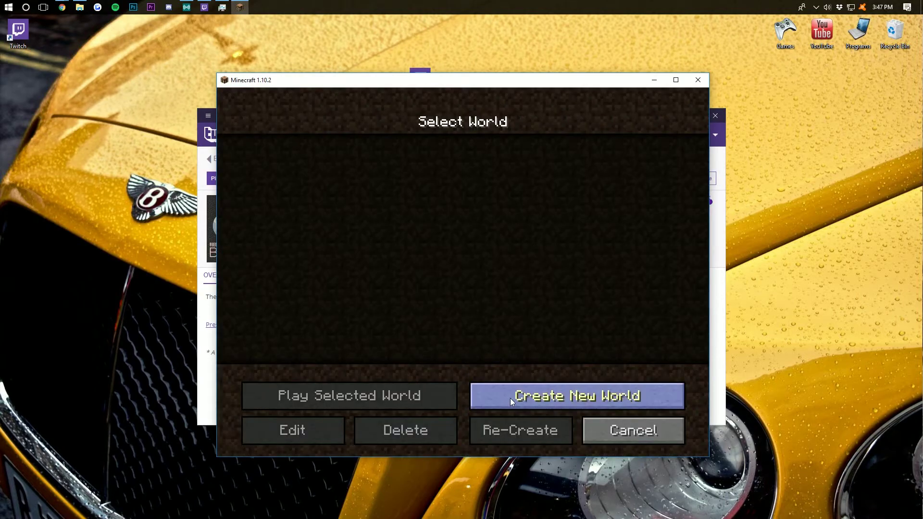
pyautogui.click(475, 398)
# Create the new world and walk forward through the savanna.
pyautogui.click(381, 431)
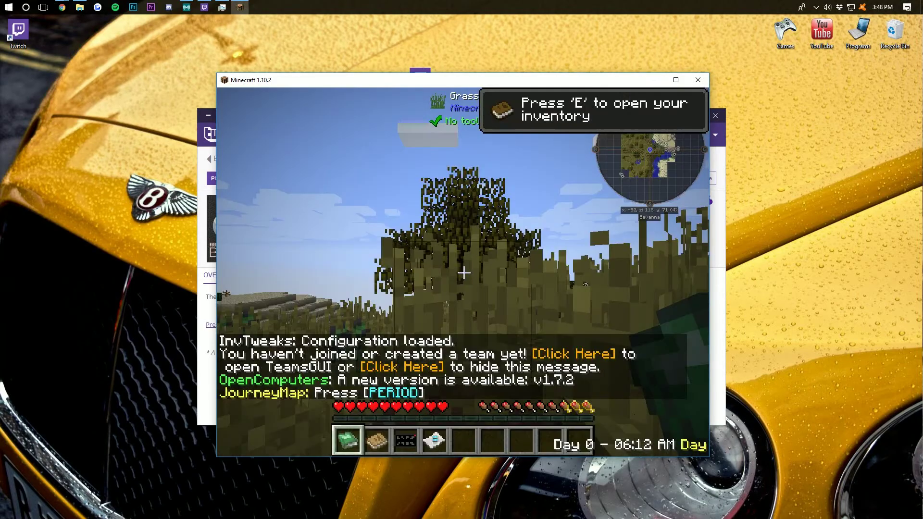
pyautogui.press('w')
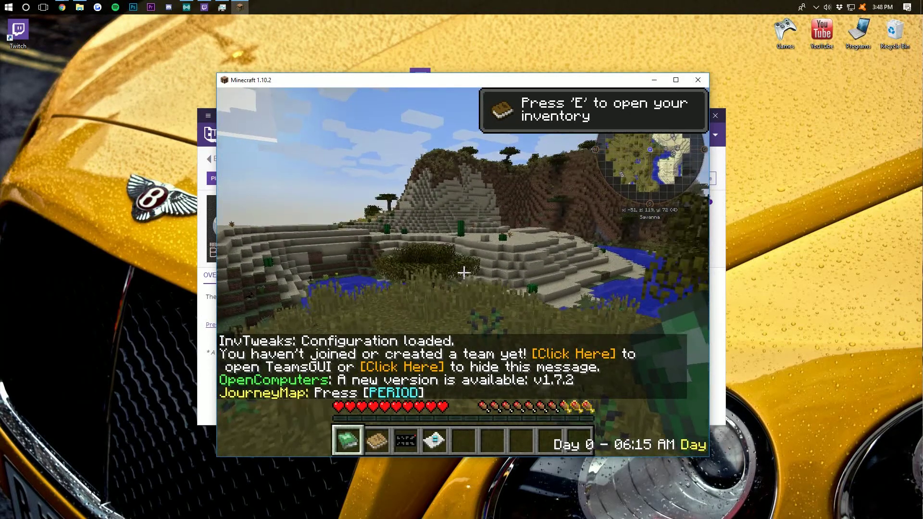
pyautogui.moveTo(464, 273)
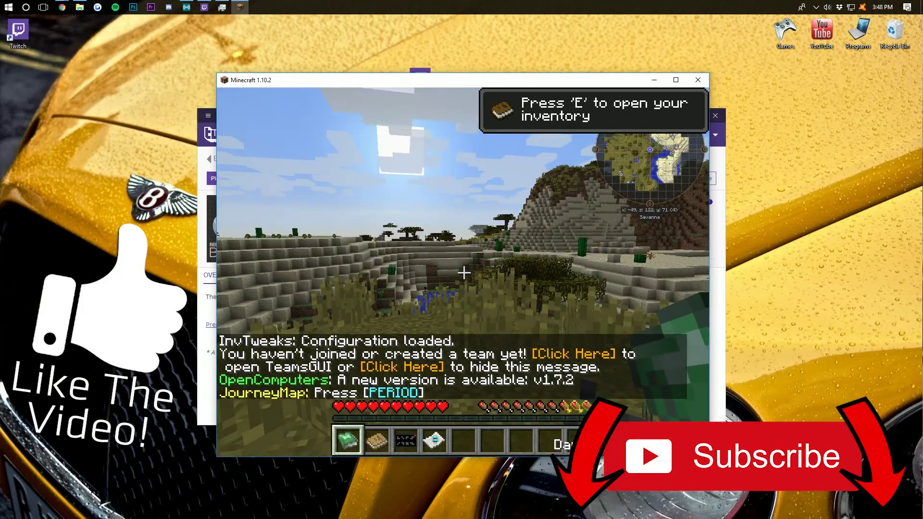
pyautogui.press('w')
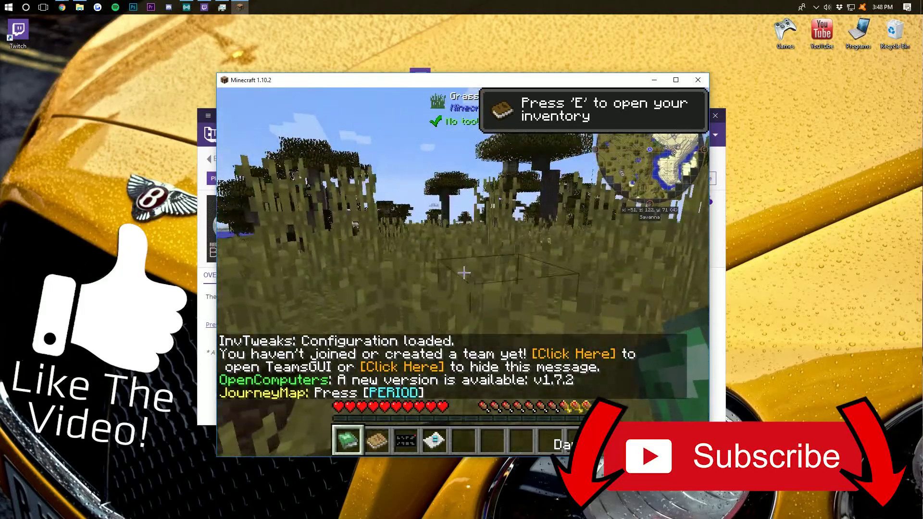
# Select hotbar slot 3, open and close the inventory, walk on, and pause.
pyautogui.press('3')
pyautogui.press('e')
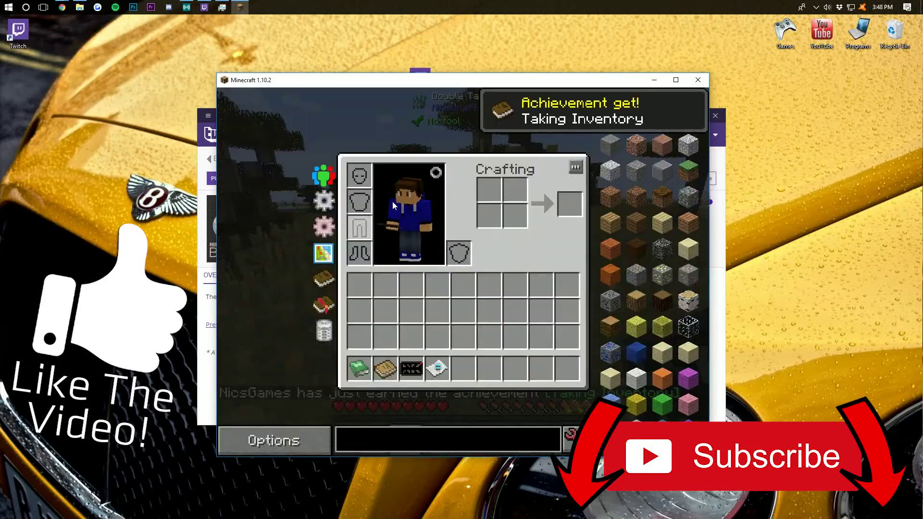
pyautogui.press('e')
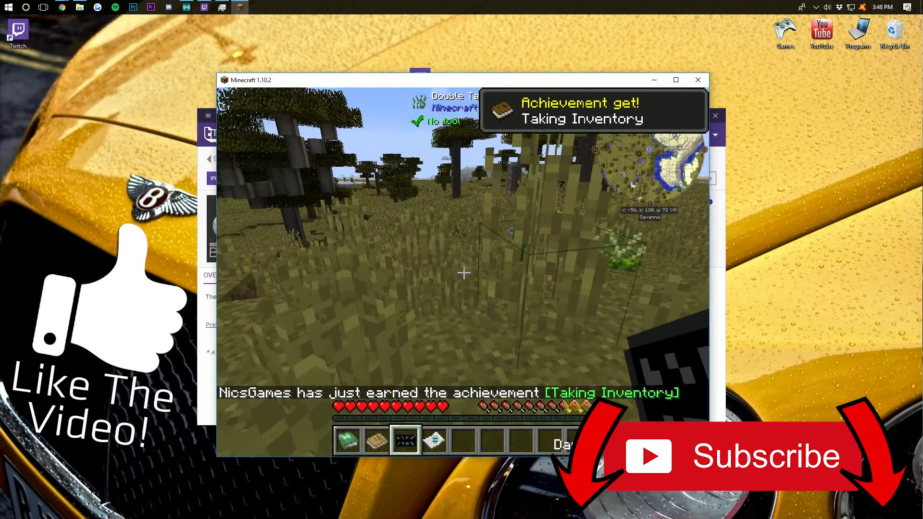
pyautogui.press('w')
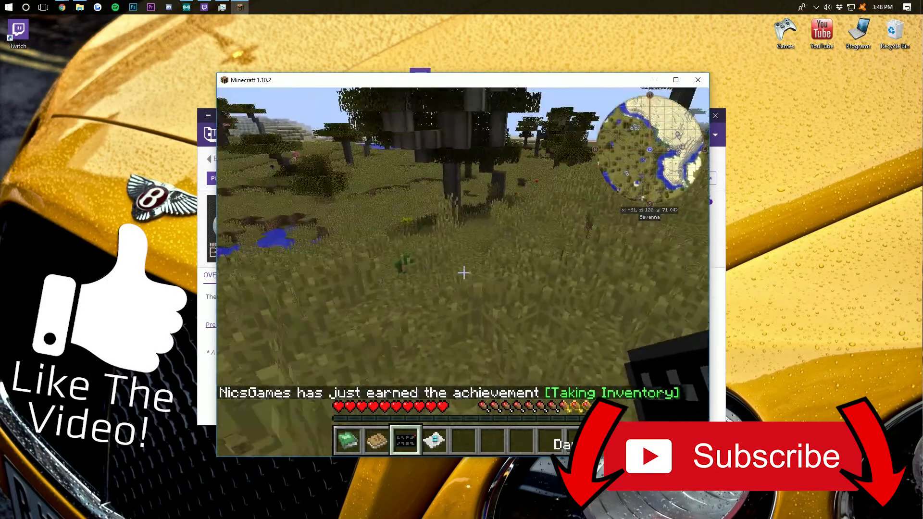
pyautogui.press('Escape')
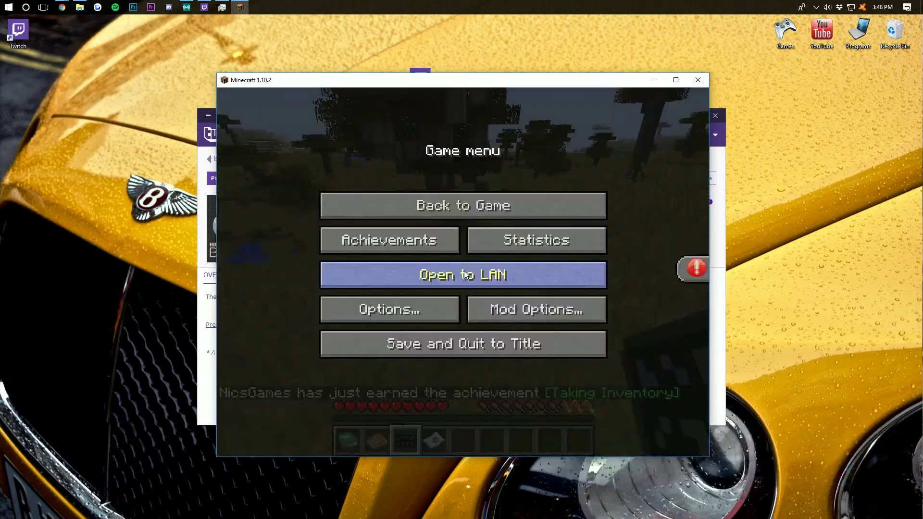
# Close the Minecraft window and highlight the 4 GB RAM note on FTB Beyond's Overview page.
pyautogui.click(691, 86)
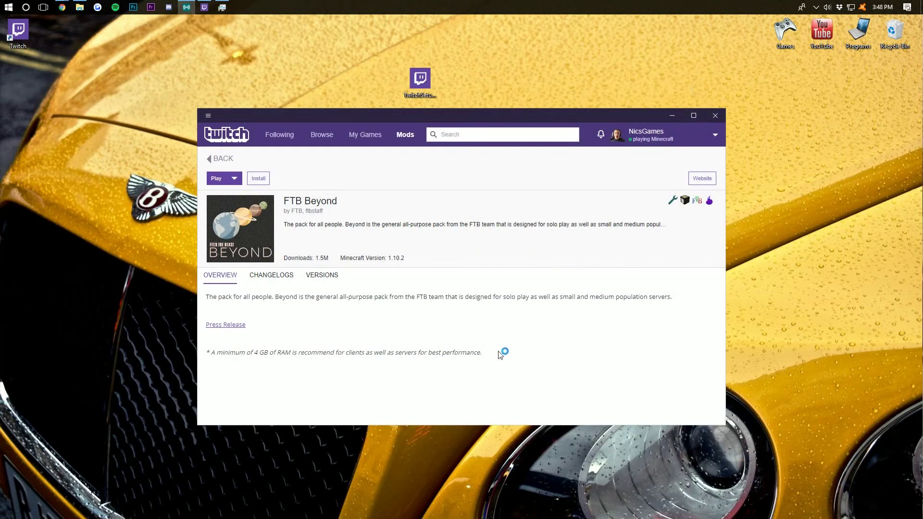
pyautogui.moveTo(250, 357); pyautogui.dragTo(343, 356)
pyautogui.click(317, 416)
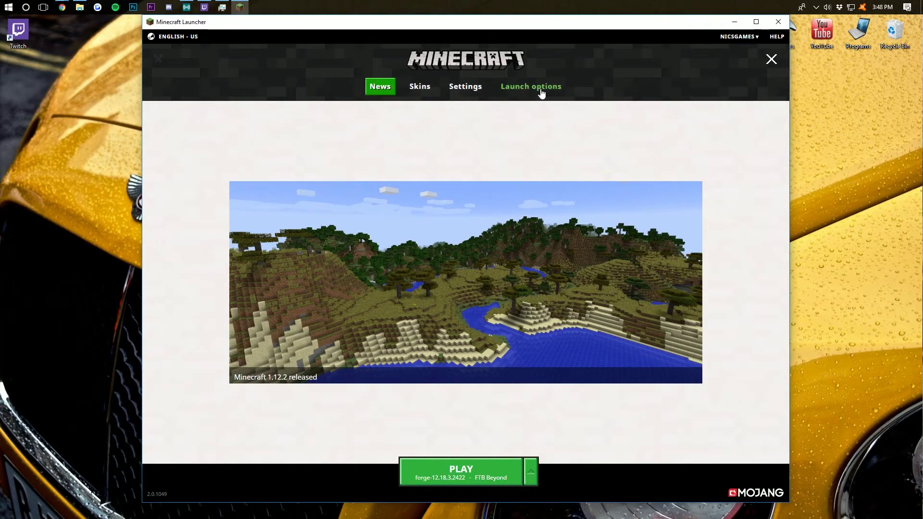
# Change the FTB Beyond profile's JVM argument -Xmx3072m to -Xmx4500m and save it.
pyautogui.click(541, 91)
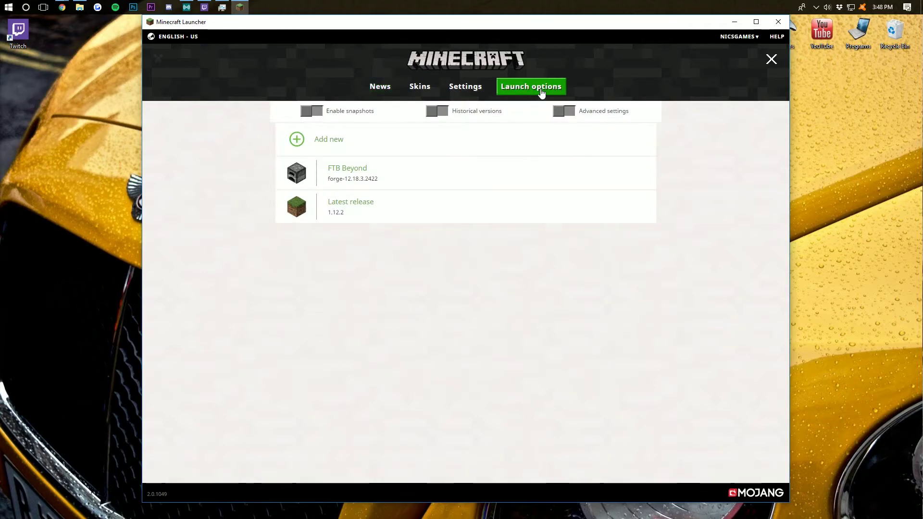
pyautogui.click(346, 174)
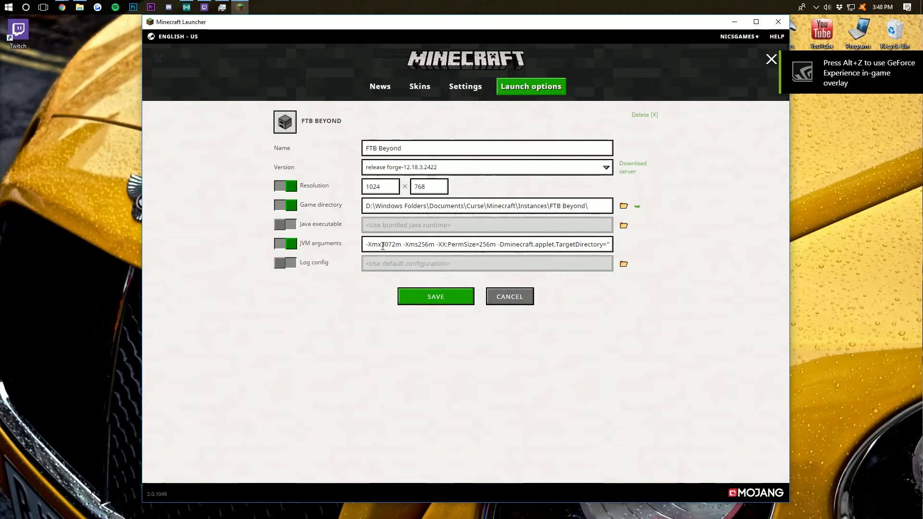
pyautogui.moveTo(382, 245); pyautogui.dragTo(389, 245)
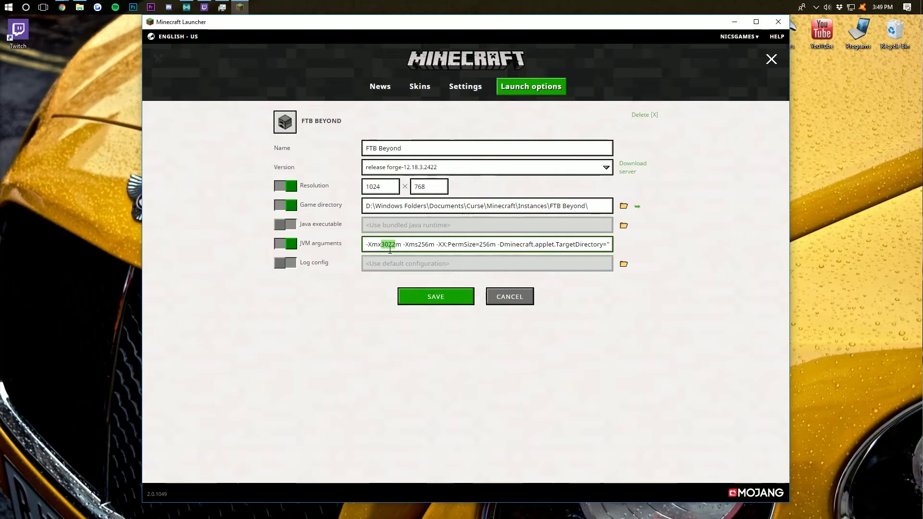
pyautogui.write('400')
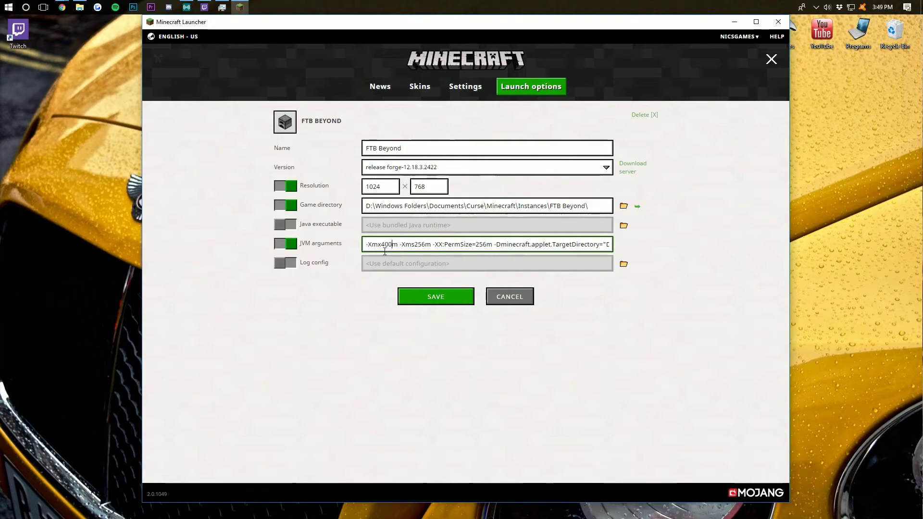
pyautogui.press('BackSpace')
pyautogui.press('BackSpace')
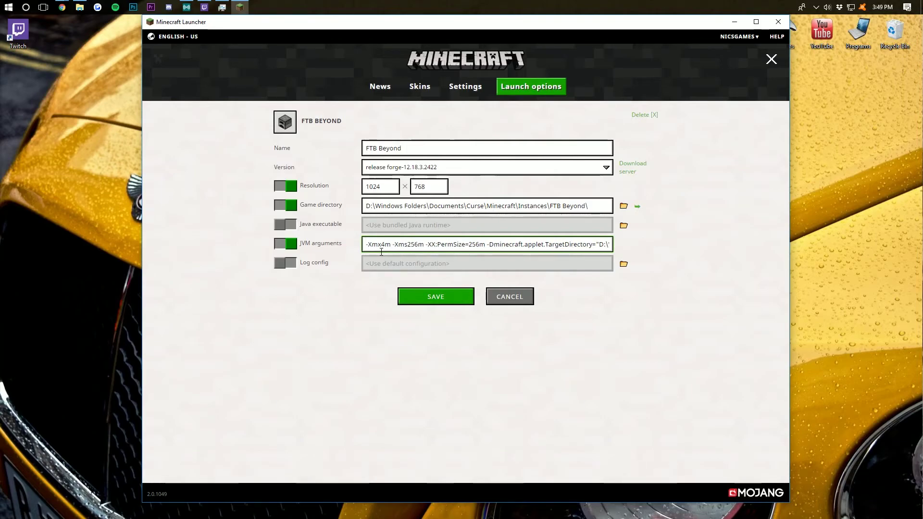
pyautogui.write('500')
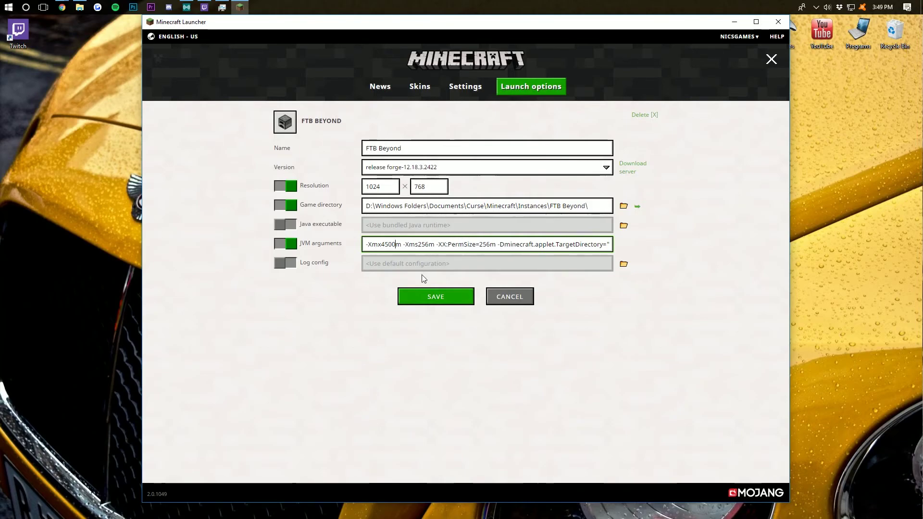
pyautogui.click(424, 303)
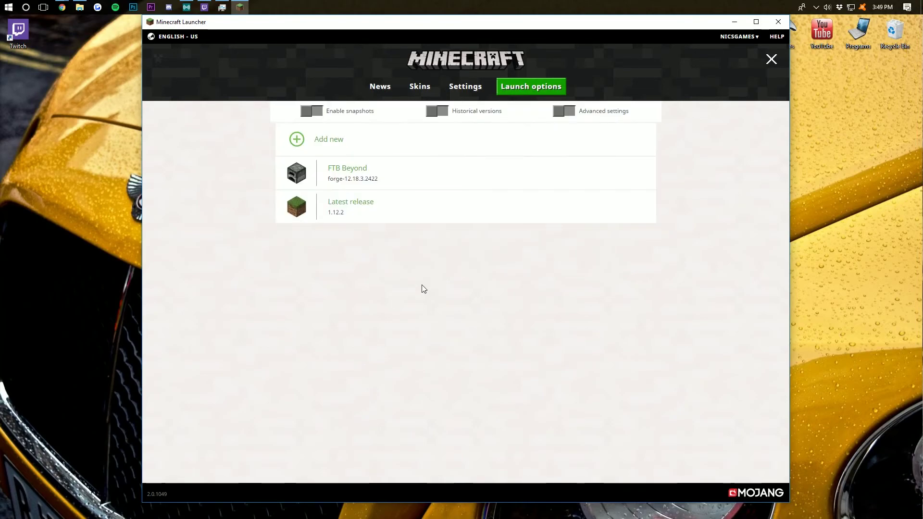
pyautogui.click(382, 91)
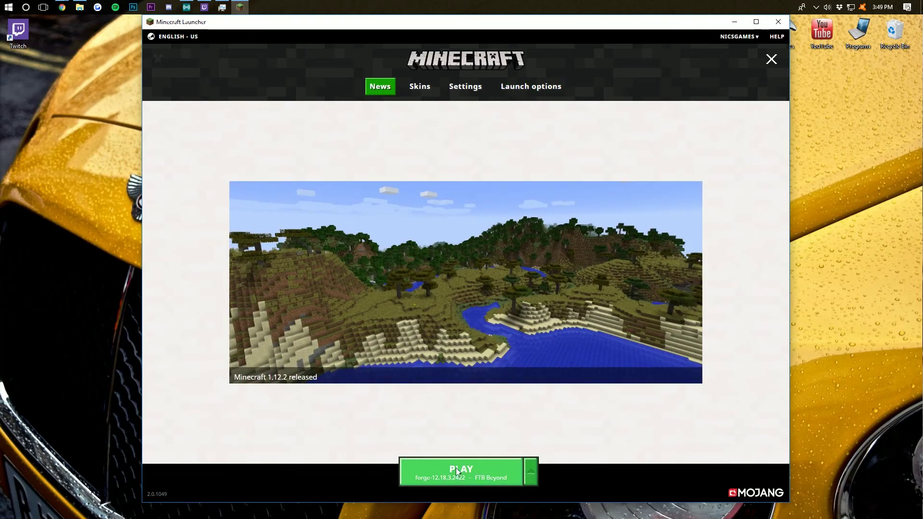